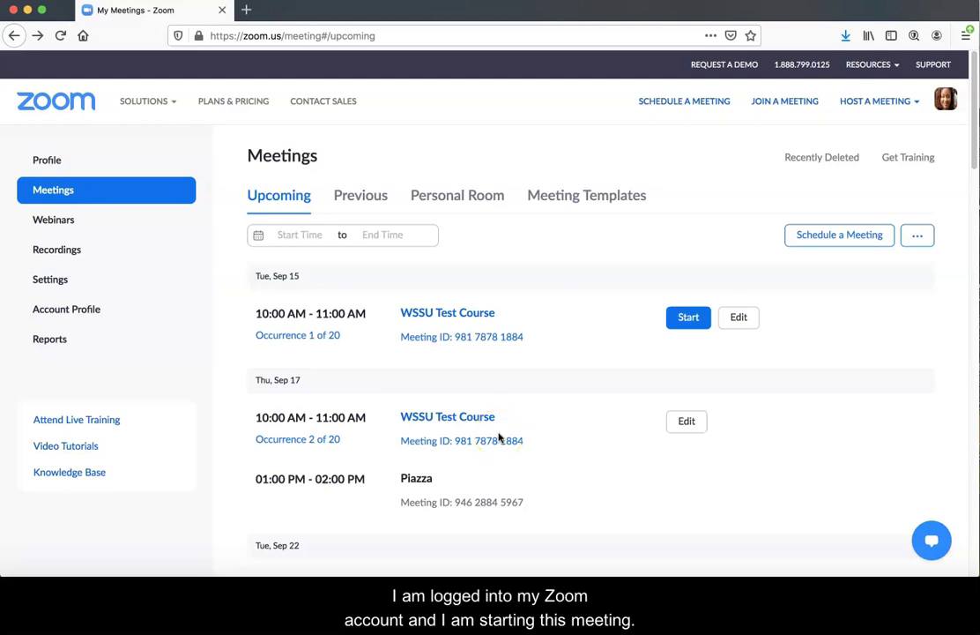
# Step: Start the first occurrence of the WSSU Test Course meeting and join it with computer audio
pyautogui.click(687, 320)
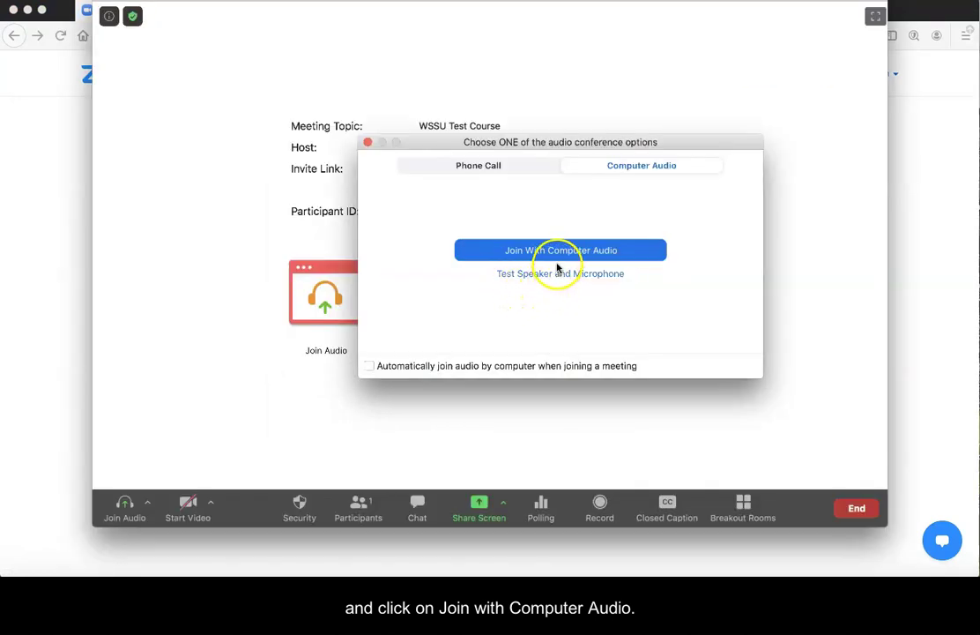
pyautogui.click(558, 250)
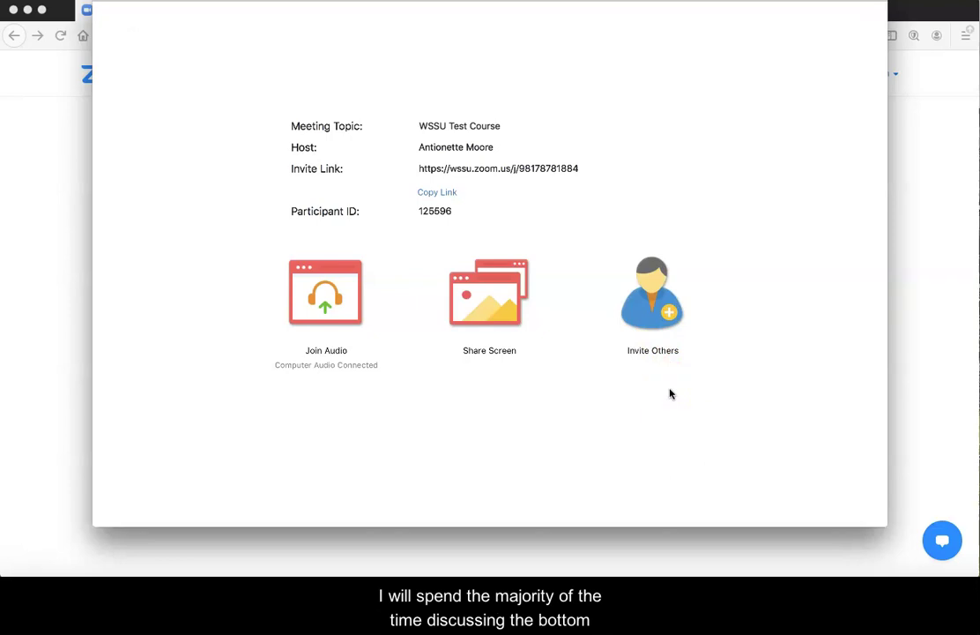
# Step: Check the microphone and speaker options, unmute the microphone and mute it again
pyautogui.moveTo(573, 440)
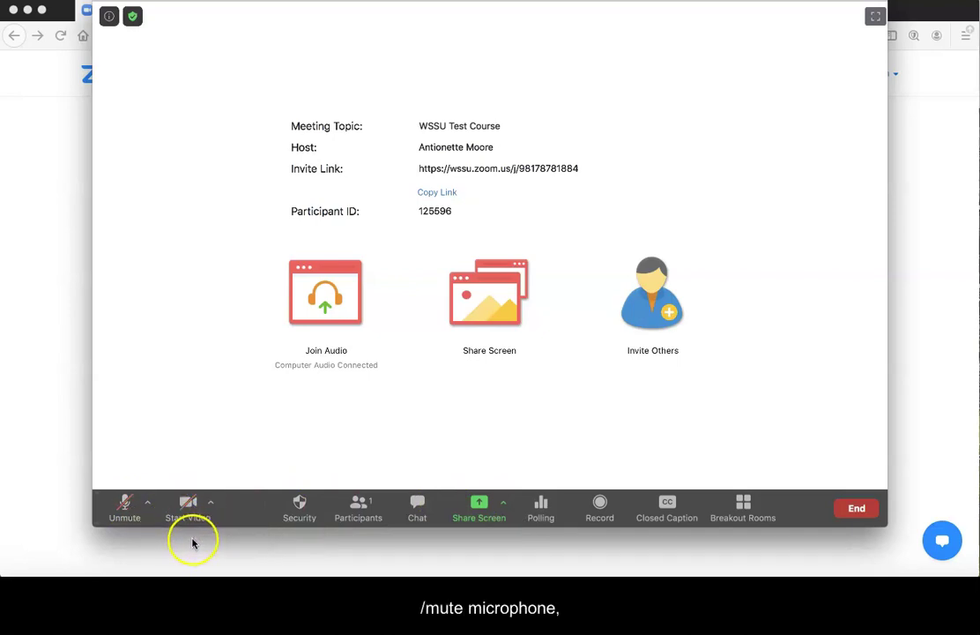
pyautogui.moveTo(225, 499)
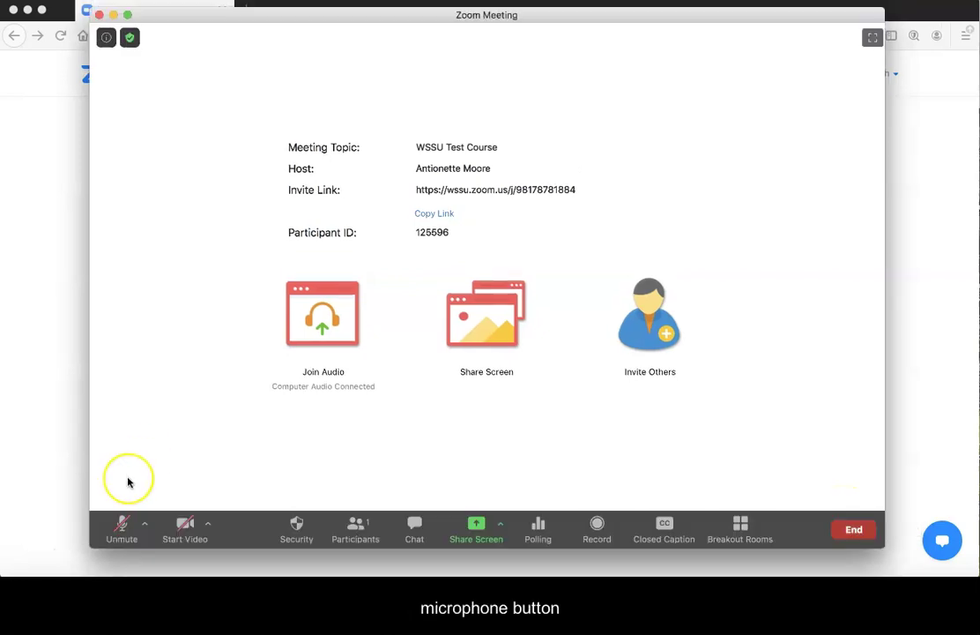
pyautogui.click(143, 527)
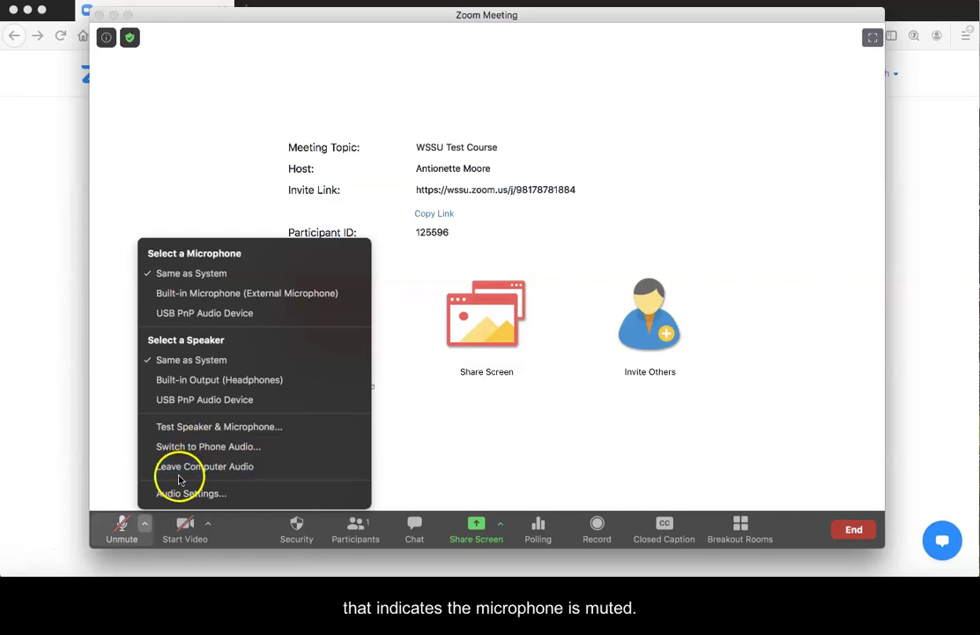
pyautogui.click(115, 538)
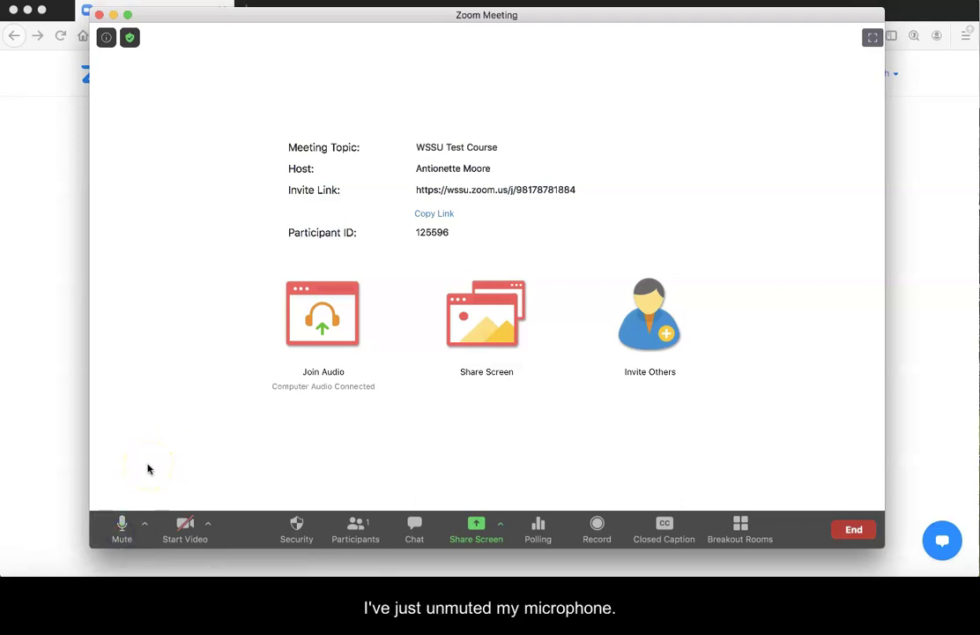
pyautogui.click(123, 528)
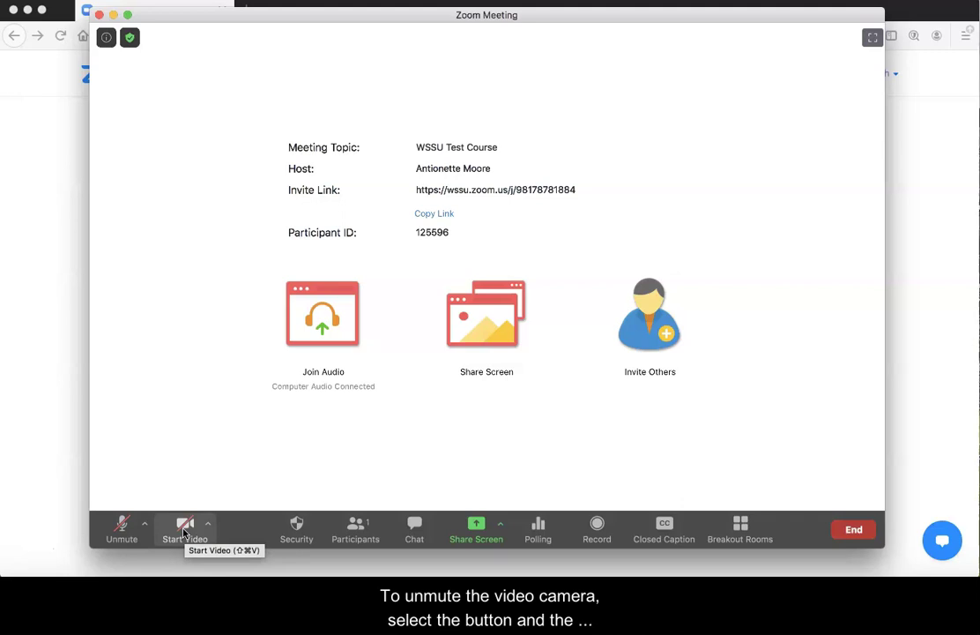
# Step: Try starting the camera video and bring up the virtual background choices
pyautogui.click(184, 529)
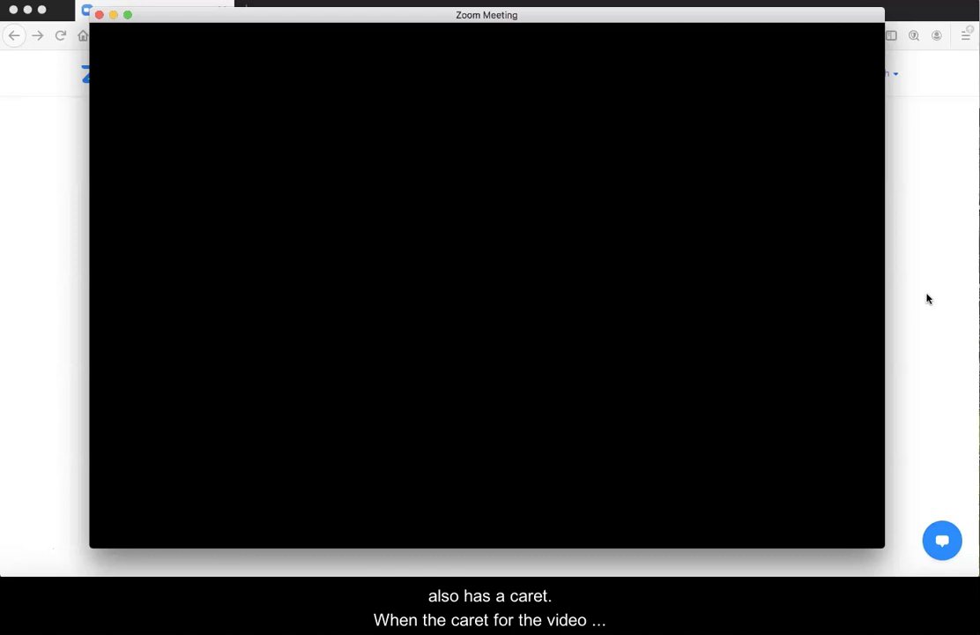
pyautogui.click(205, 524)
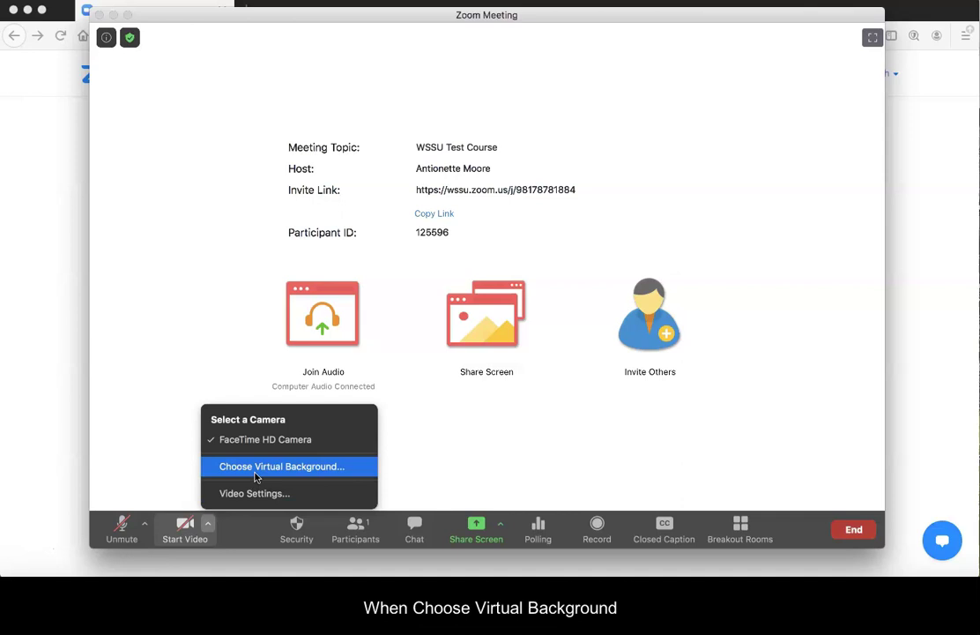
pyautogui.click(256, 477)
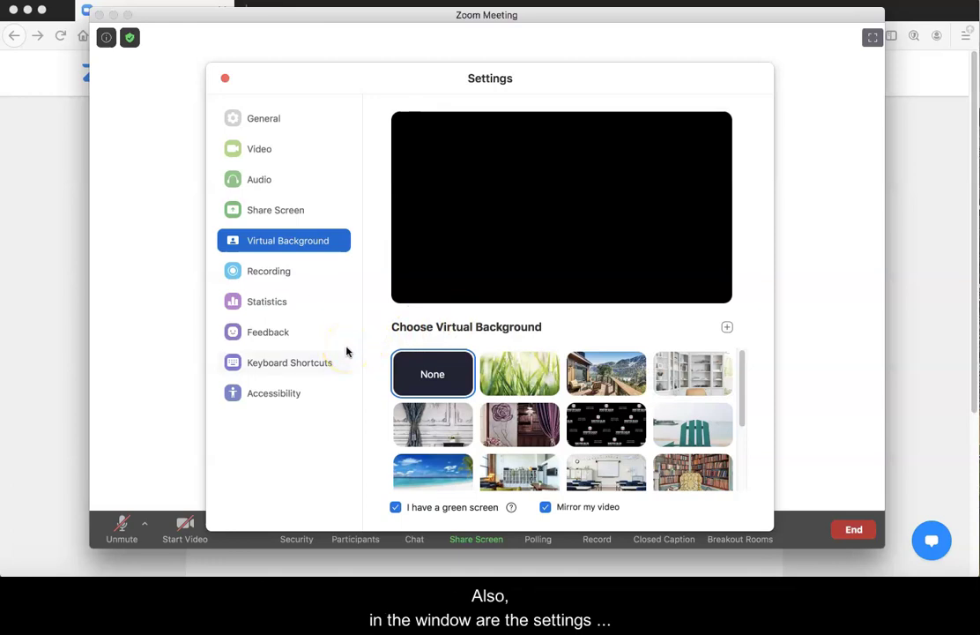
# Step: Review the General, Video, Audio, Share Screen and Recording settings, and close the settings window
pyautogui.click(272, 118)
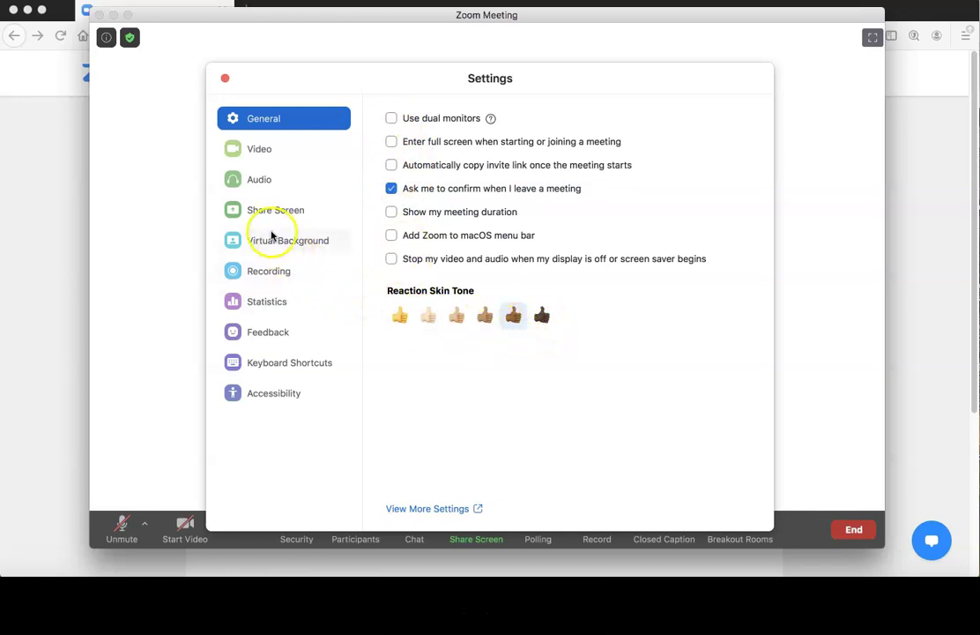
pyautogui.click(259, 149)
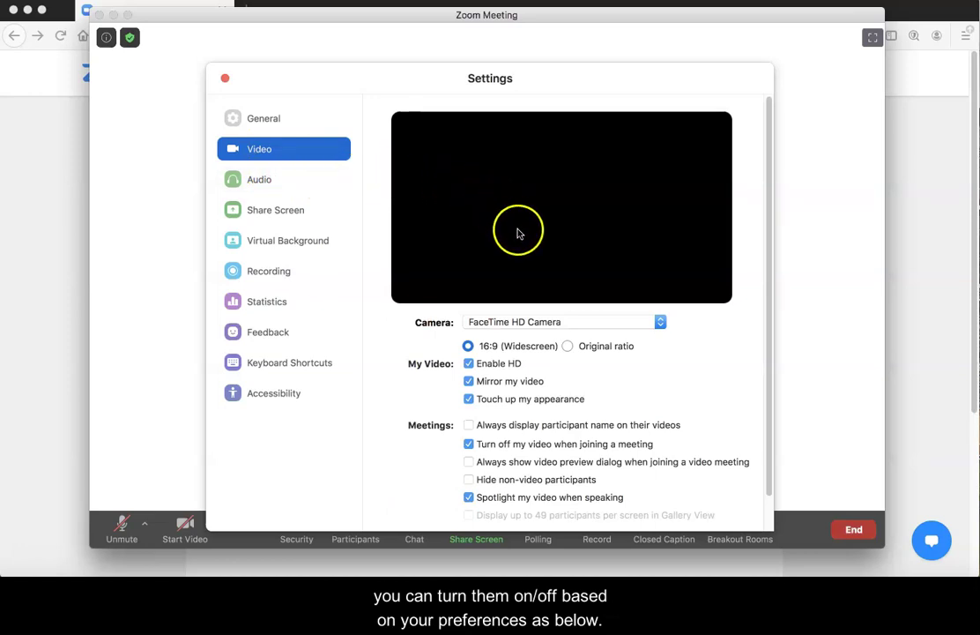
pyautogui.scroll(-1, 548, 411)
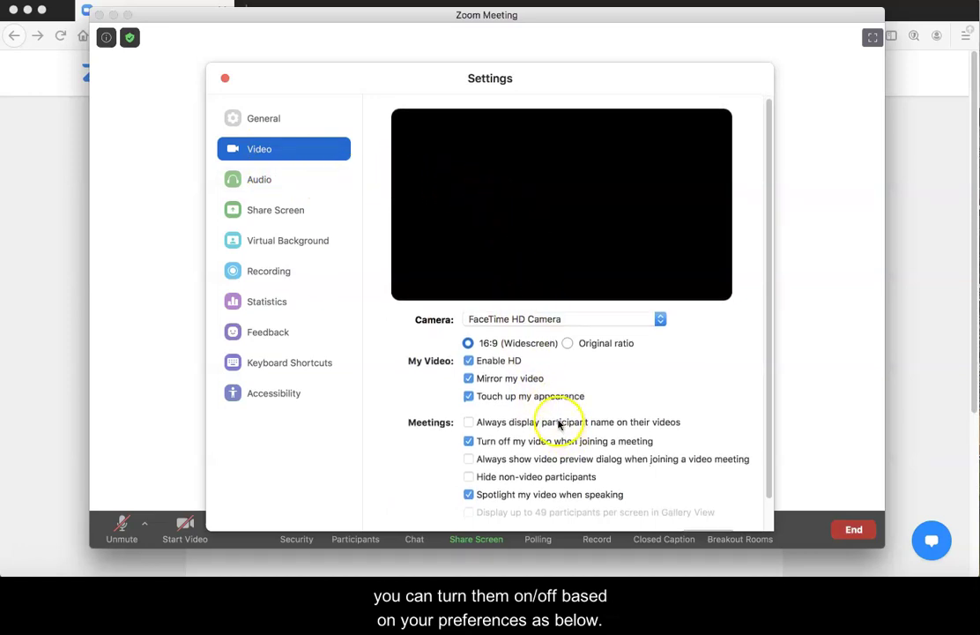
pyautogui.click(258, 179)
pyautogui.click(555, 344)
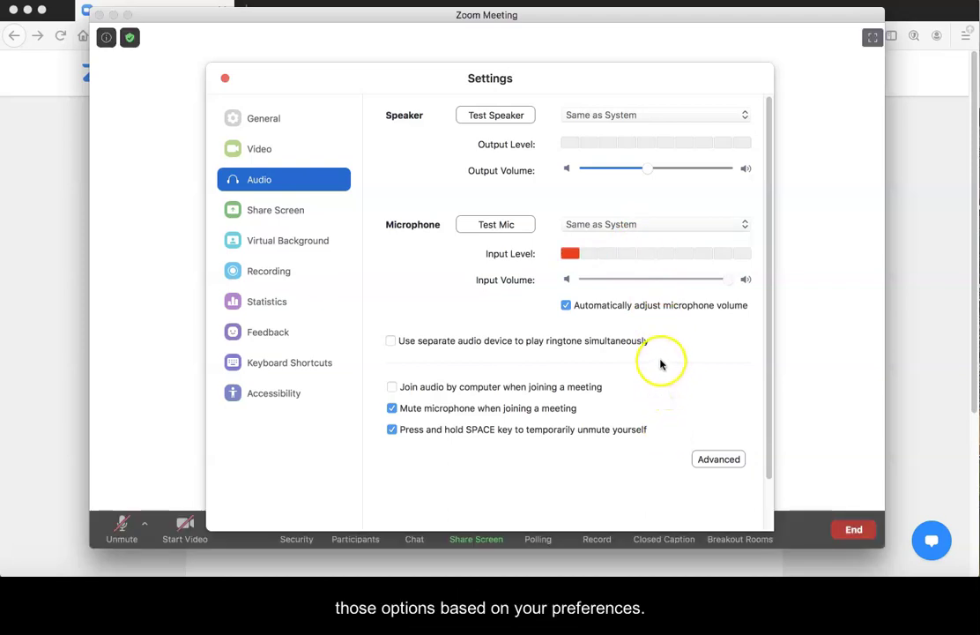
pyautogui.click(265, 212)
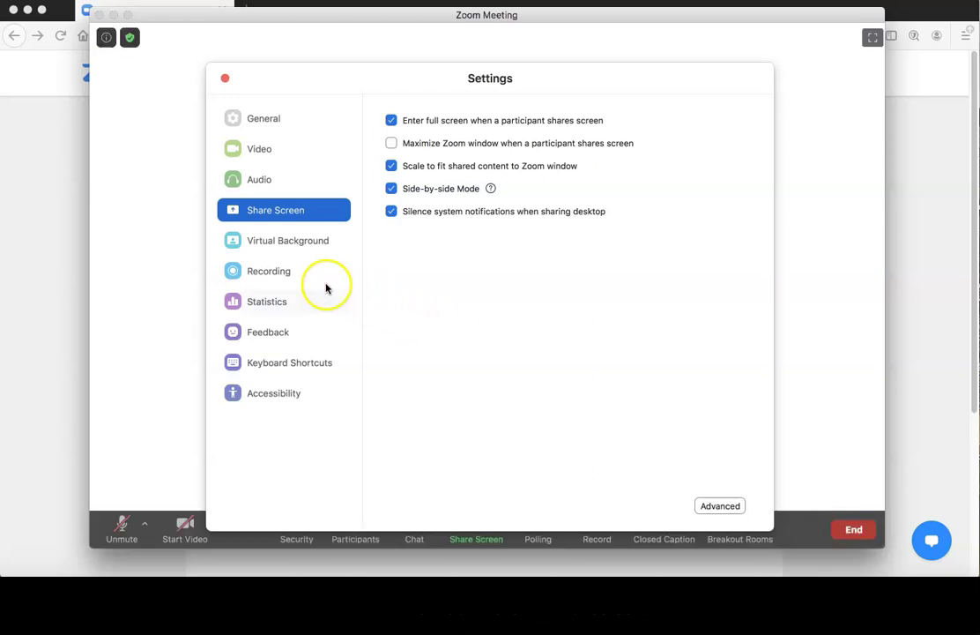
pyautogui.click(267, 270)
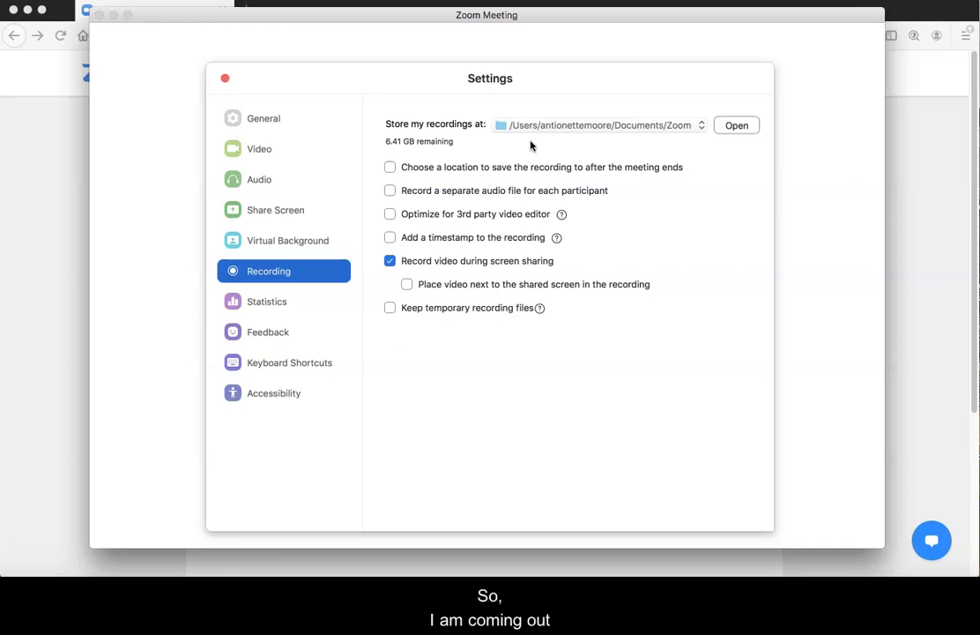
pyautogui.click(226, 80)
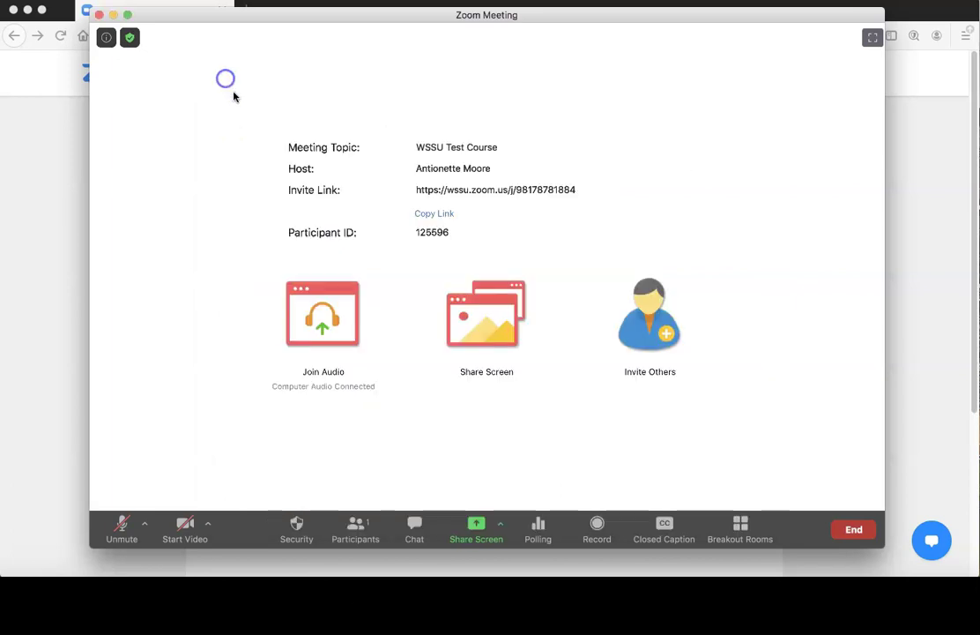
# Step: Show the meeting's participants list and give the "yes" nonverbal feedback as host
pyautogui.click(296, 529)
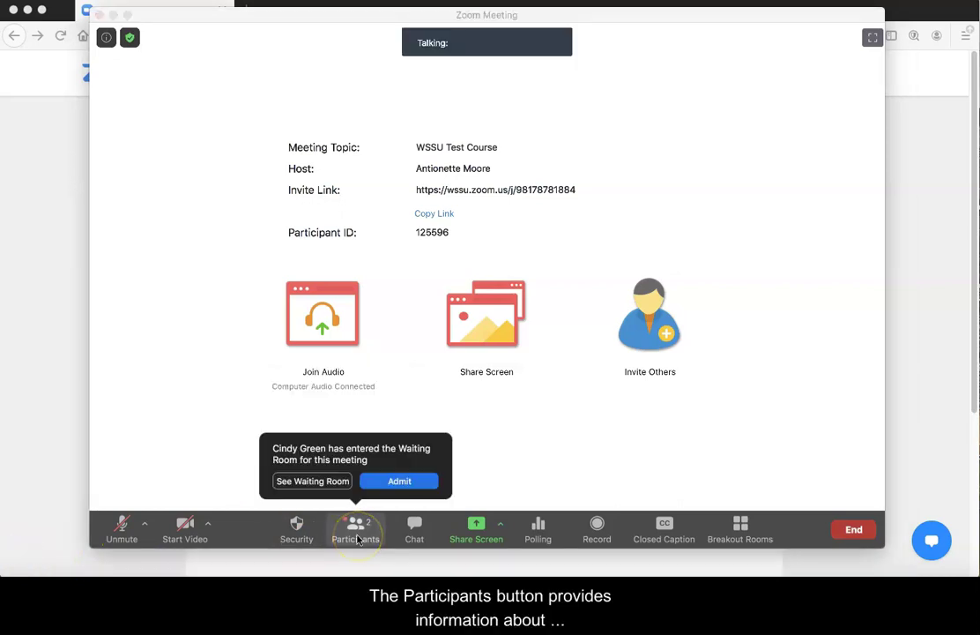
pyautogui.click(357, 534)
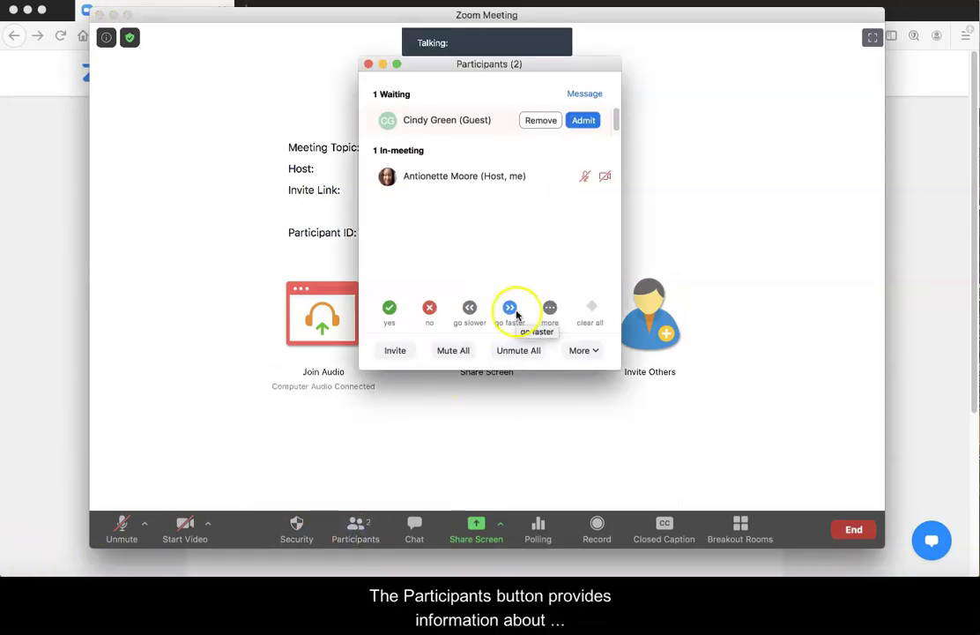
pyautogui.moveTo(557, 180)
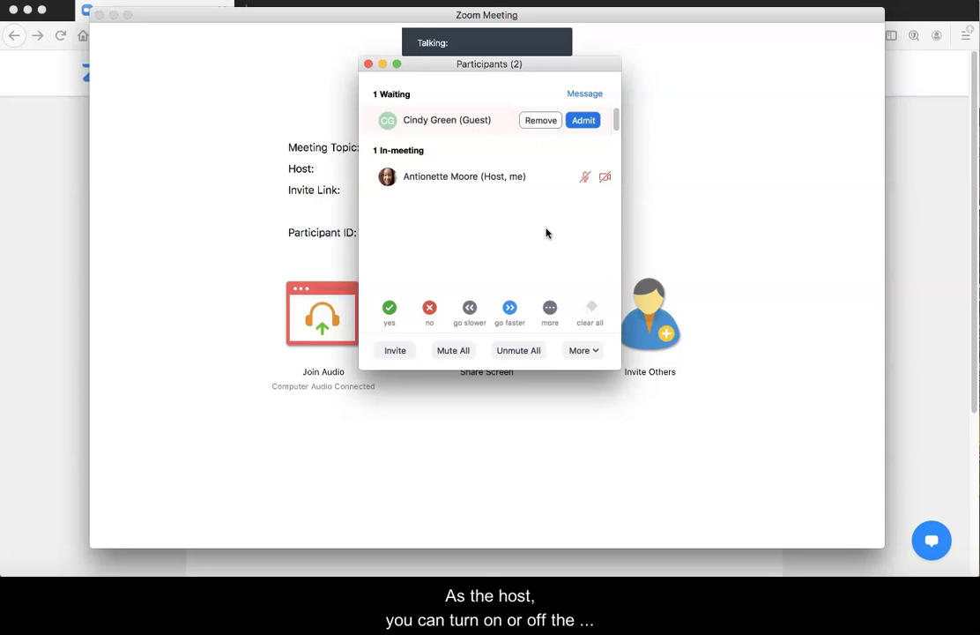
pyautogui.click(389, 308)
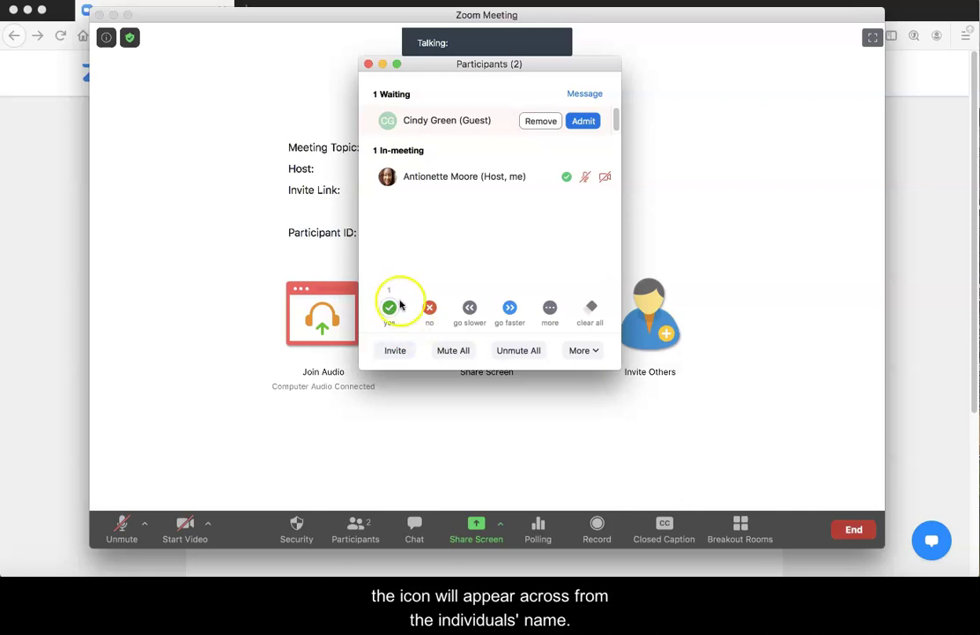
# Step: Look at the email invitation options and the controls for managing all participants
pyautogui.moveTo(560, 192)
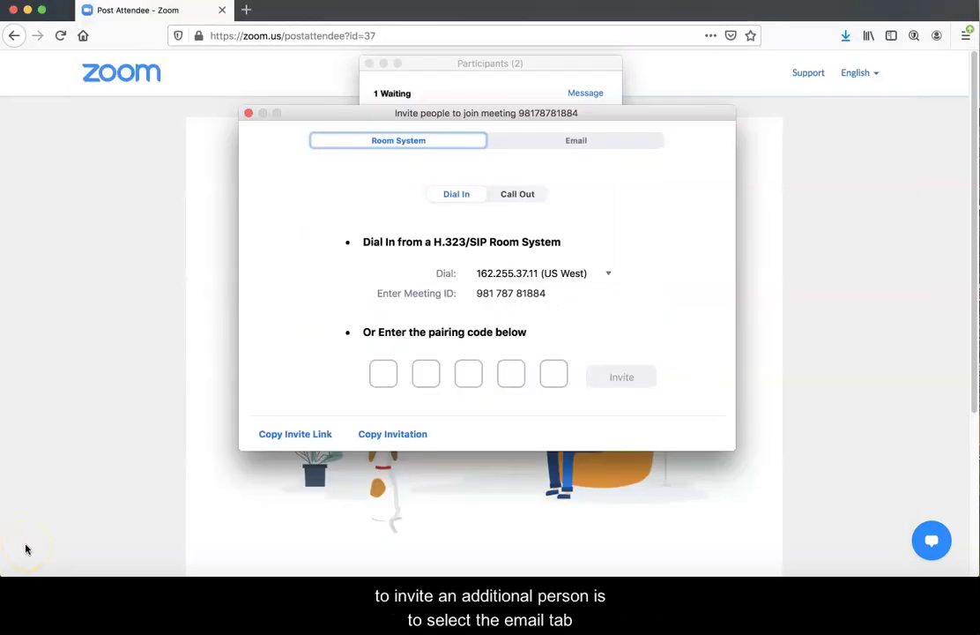
pyautogui.click(595, 141)
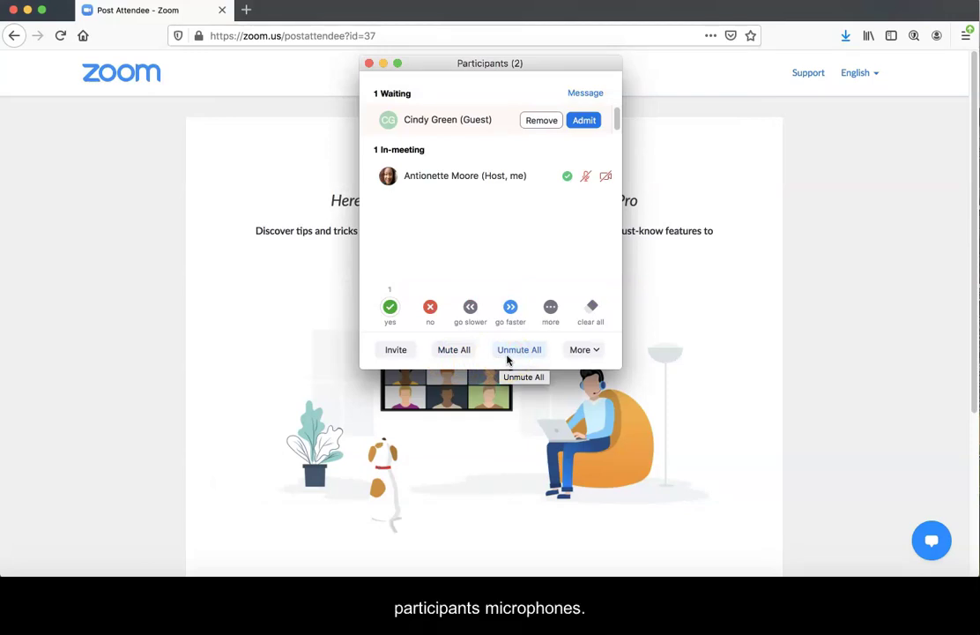
pyautogui.click(467, 356)
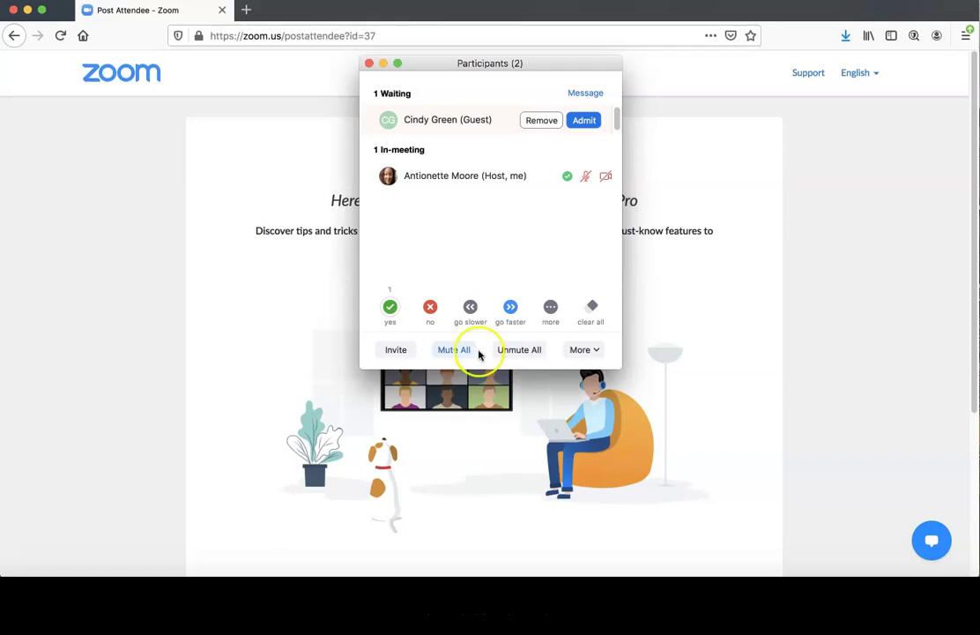
pyautogui.click(585, 353)
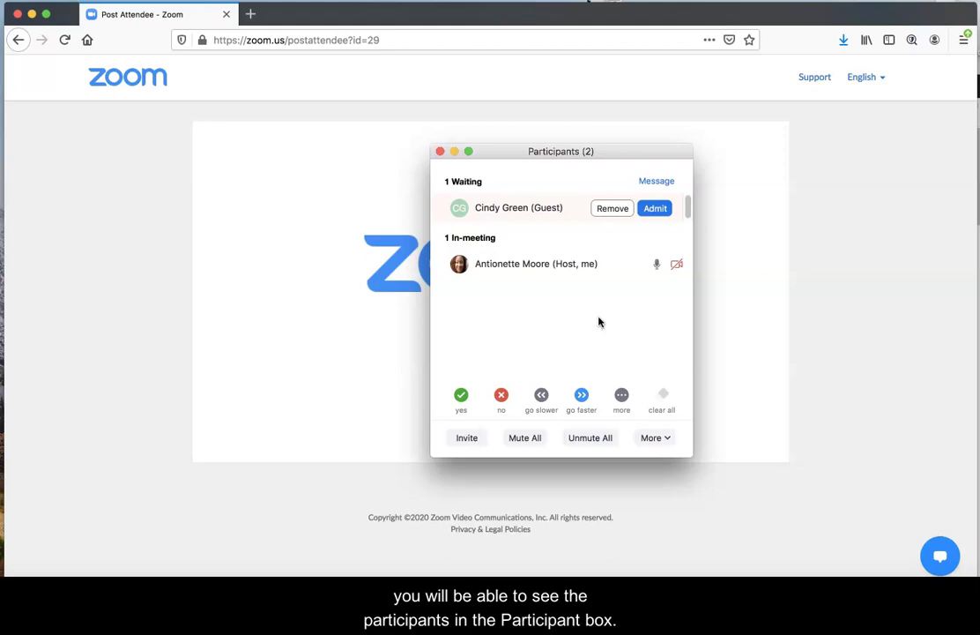
# Step: Admit the waiting guest to the meeting and open the group chat
pyautogui.moveTo(616, 276)
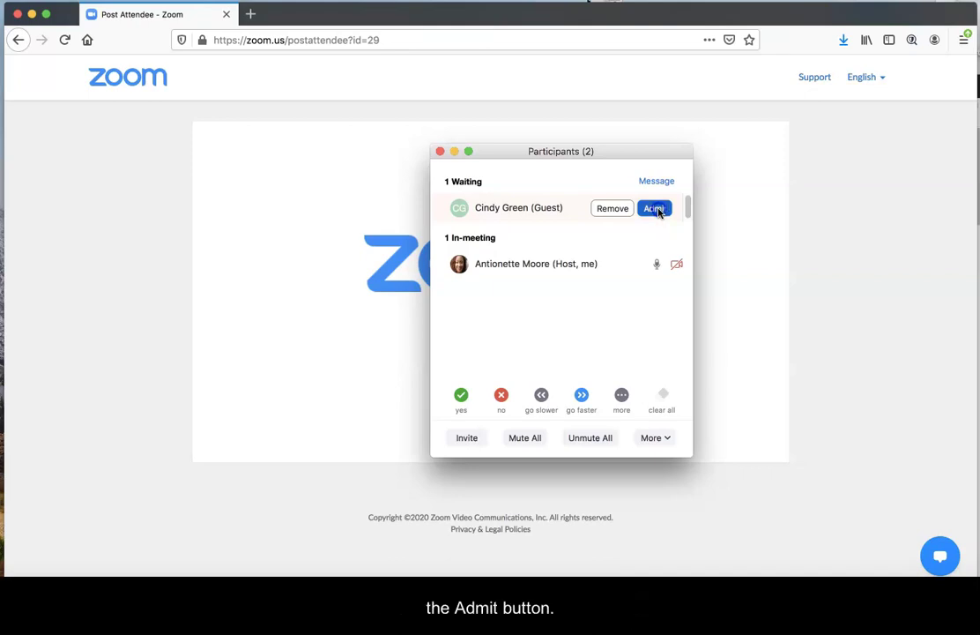
pyautogui.click(658, 210)
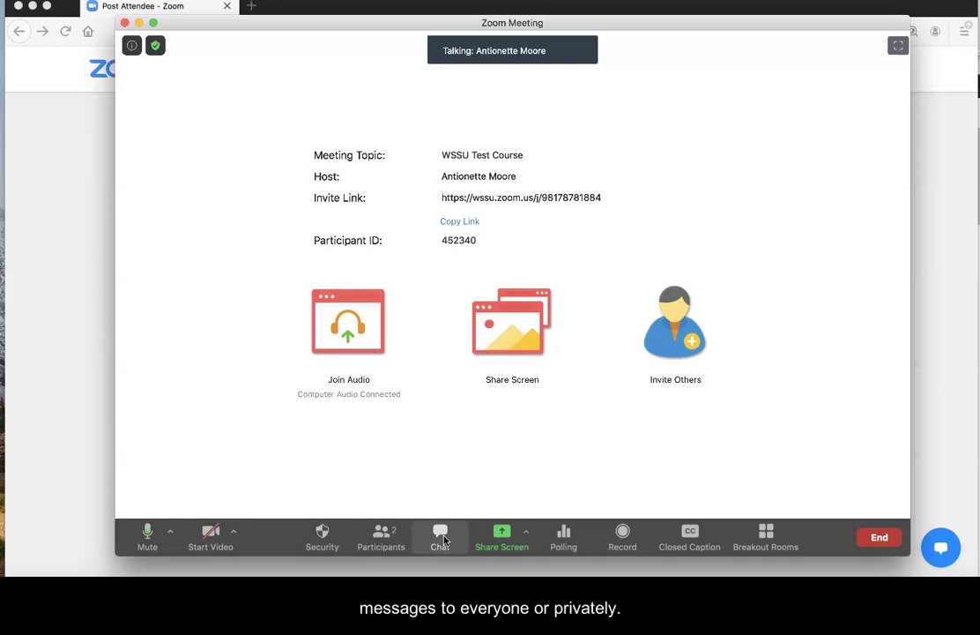
pyautogui.click(443, 539)
pyautogui.click(440, 538)
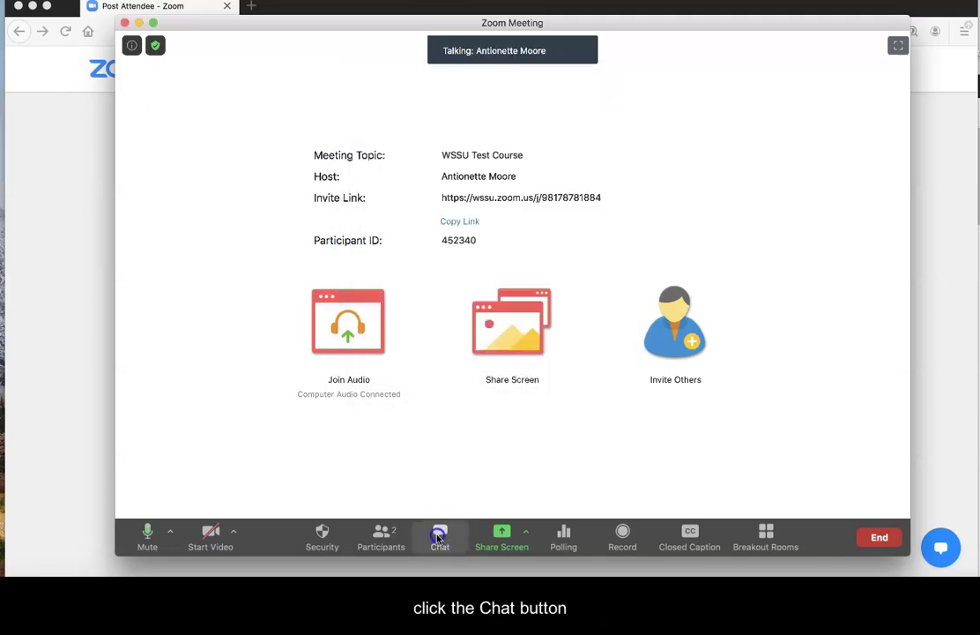
pyautogui.click(438, 537)
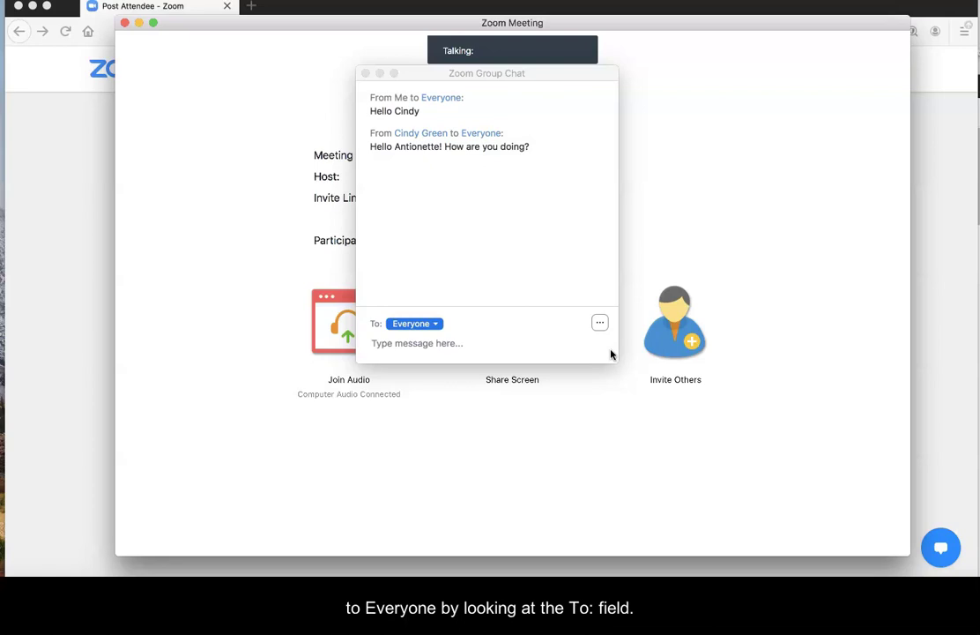
# Step: Send the private chat message "Hi" to the admitted guest
pyautogui.click(424, 325)
pyautogui.click(424, 325)
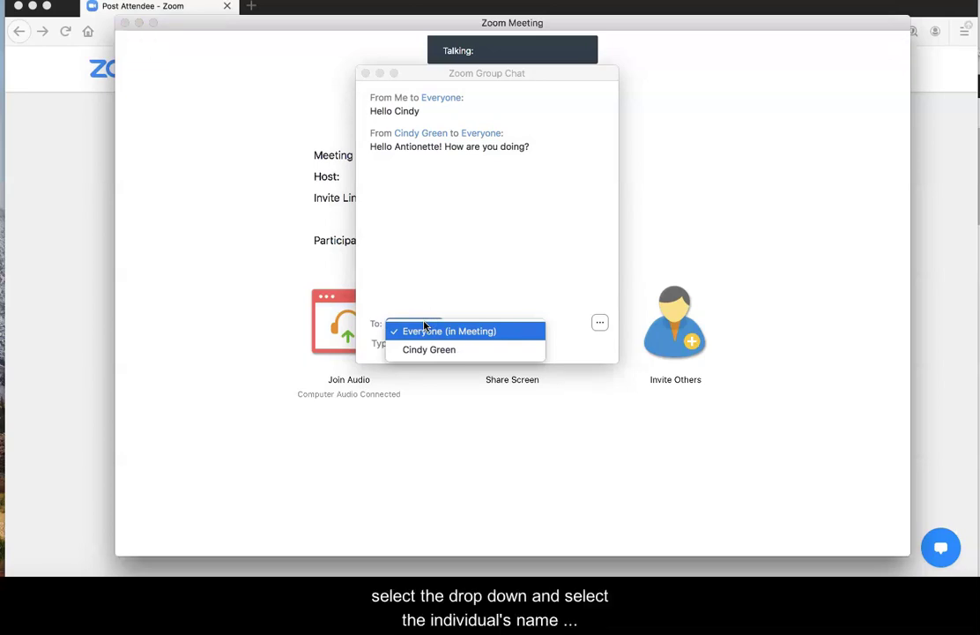
pyautogui.click(423, 348)
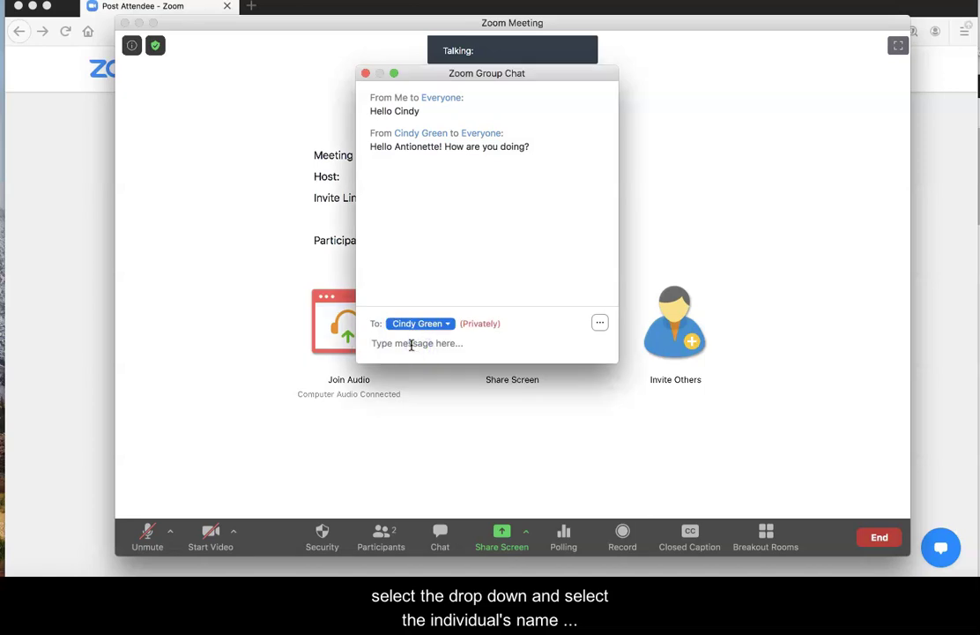
pyautogui.click(411, 344)
pyautogui.write('H')
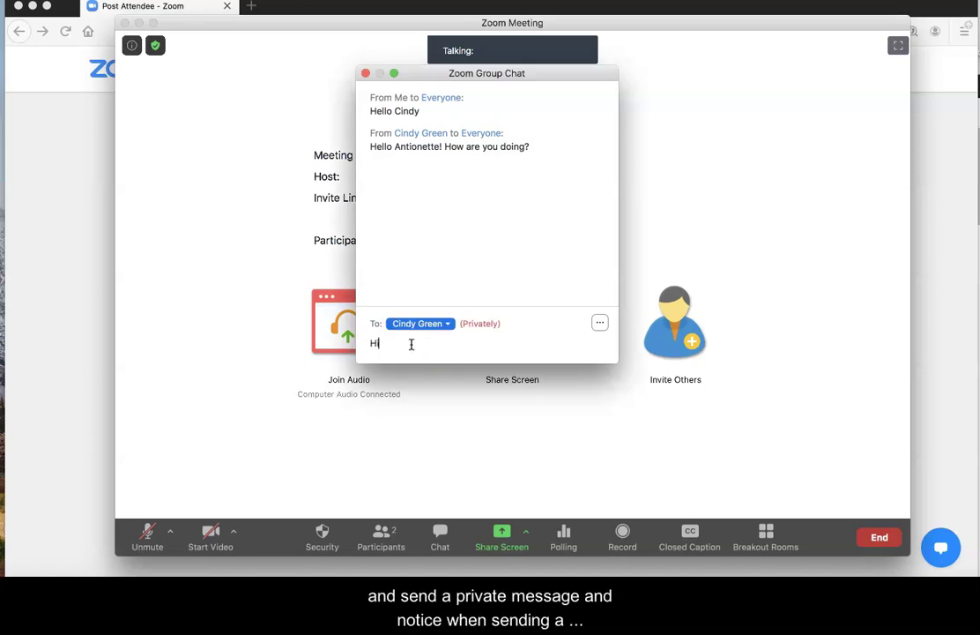
pyautogui.write('i')
pyautogui.press('Return')
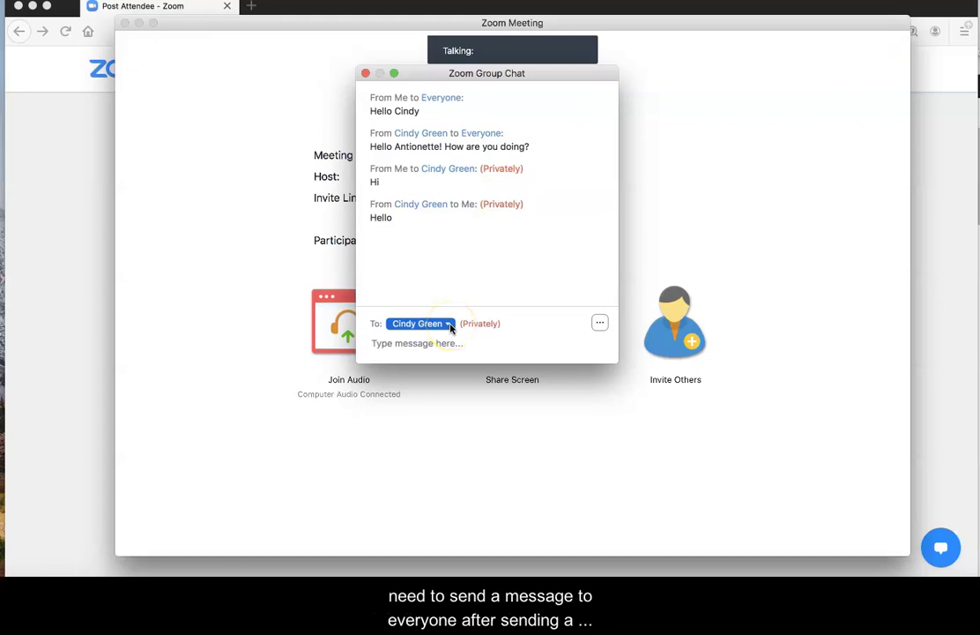
# Step: Set the chat recipient back to Everyone (in Meeting)
pyautogui.click(449, 326)
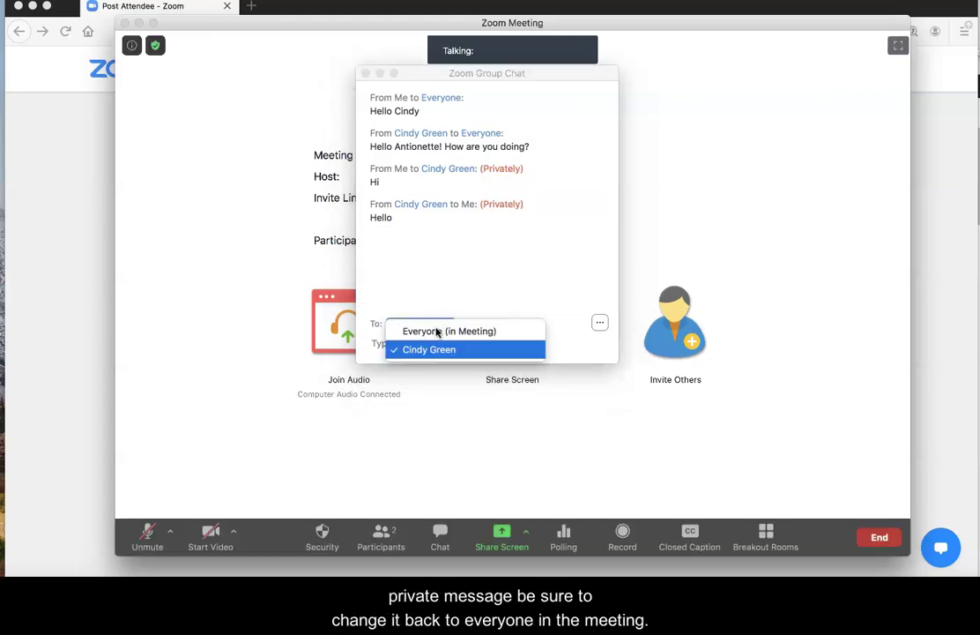
pyautogui.click(437, 332)
pyautogui.click(466, 341)
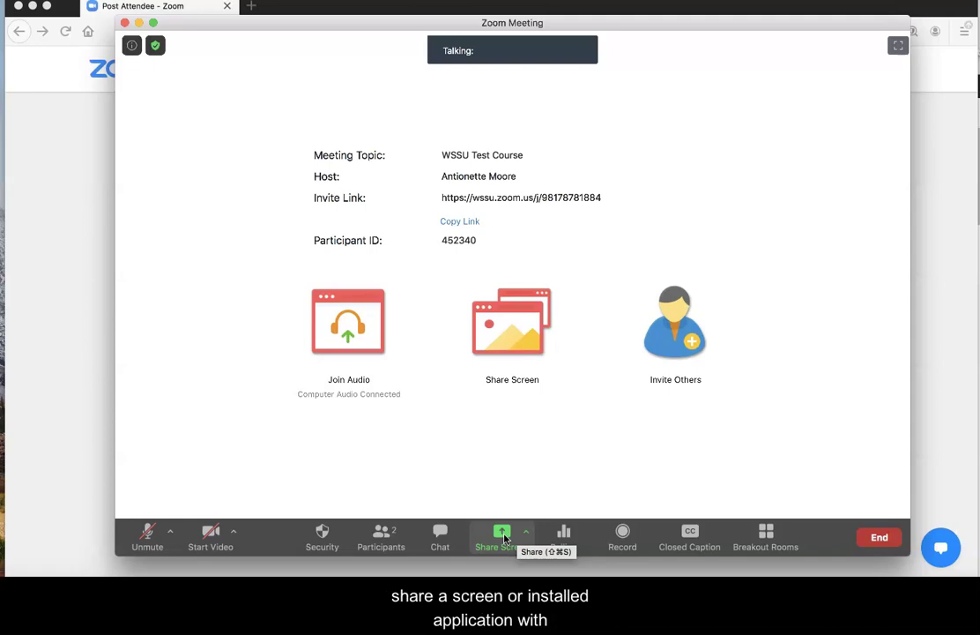
# Step: Open the screen sharing choices and look through the Basic and Advanced sharing options
pyautogui.click(504, 536)
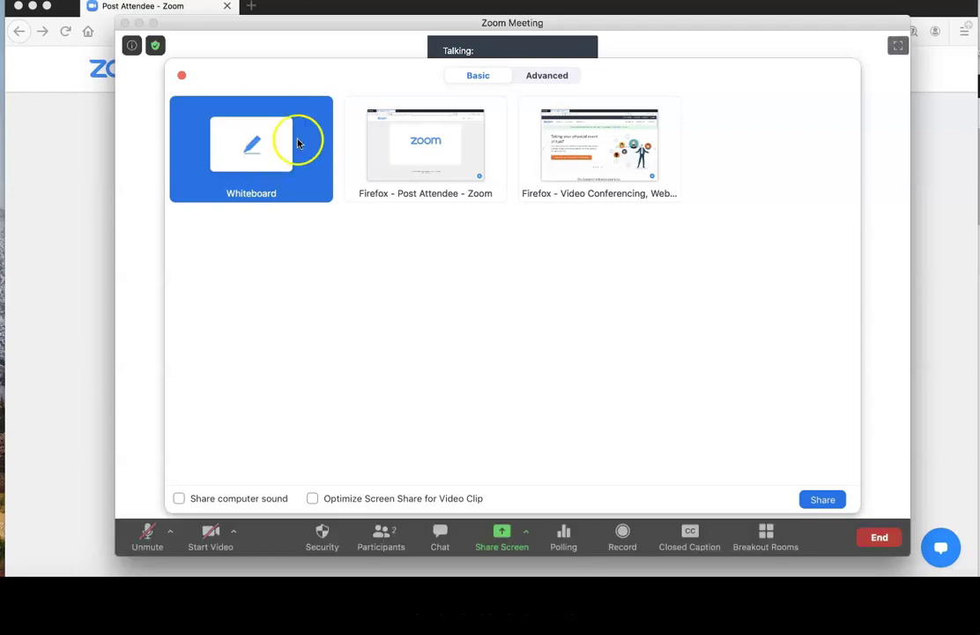
pyautogui.click(541, 78)
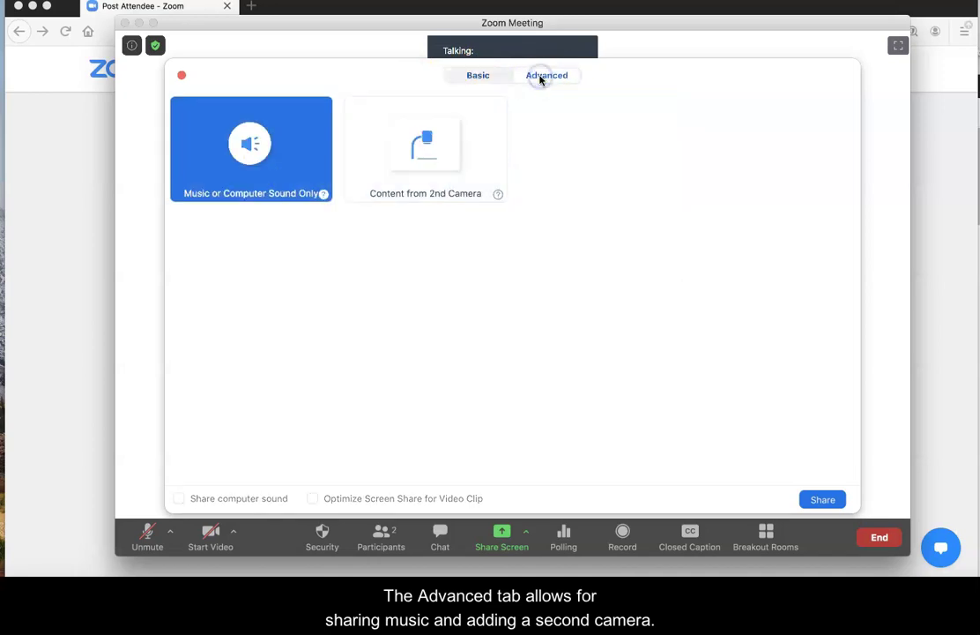
pyautogui.click(225, 174)
pyautogui.click(463, 80)
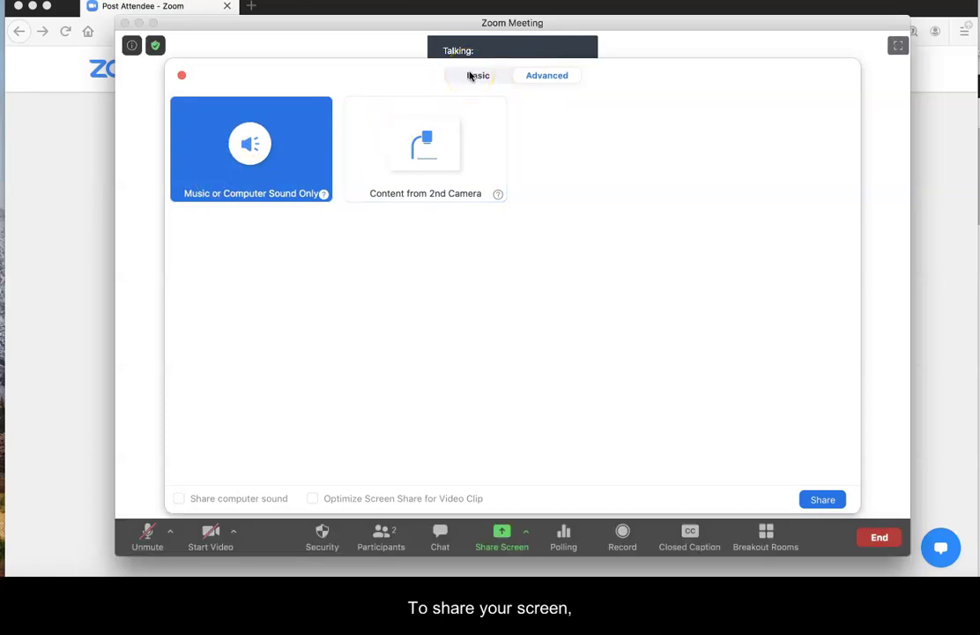
pyautogui.click(472, 77)
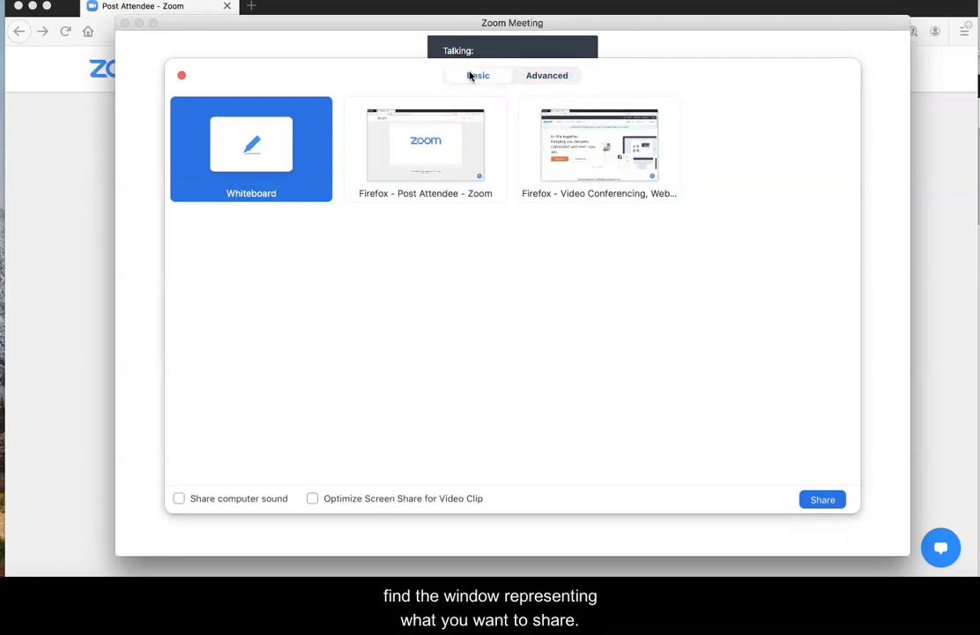
# Step: Share the Firefox Video Conferencing window with Share computer sound and Optimize Screen Share for Video Clip enabled
pyautogui.click(556, 176)
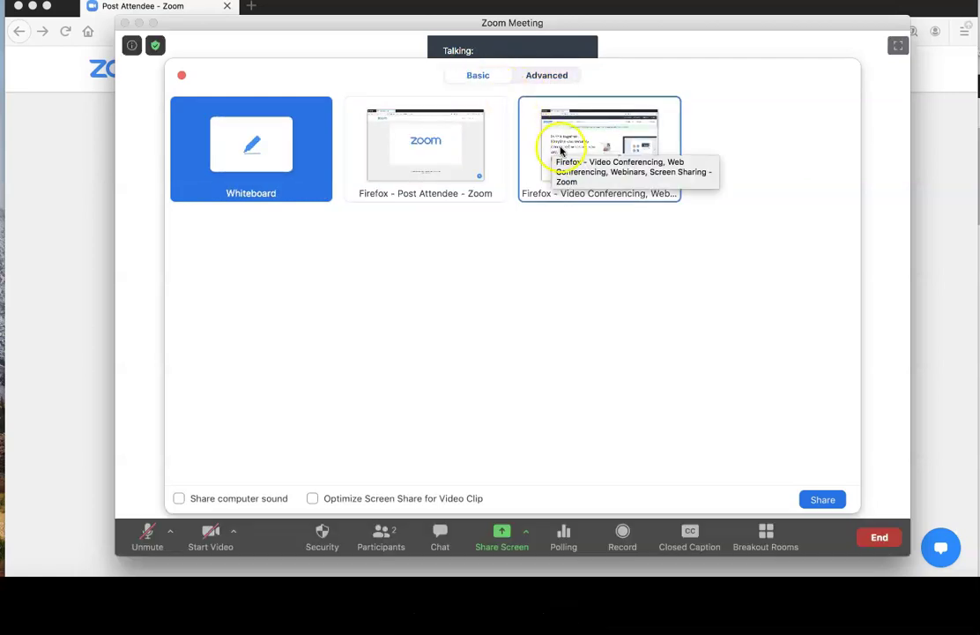
pyautogui.click(562, 150)
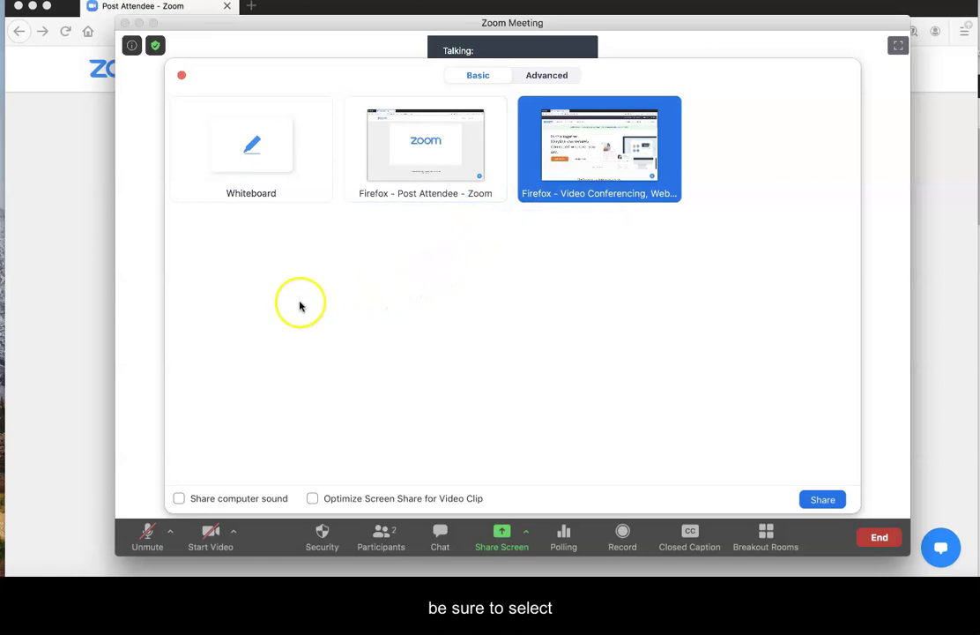
pyautogui.click(179, 498)
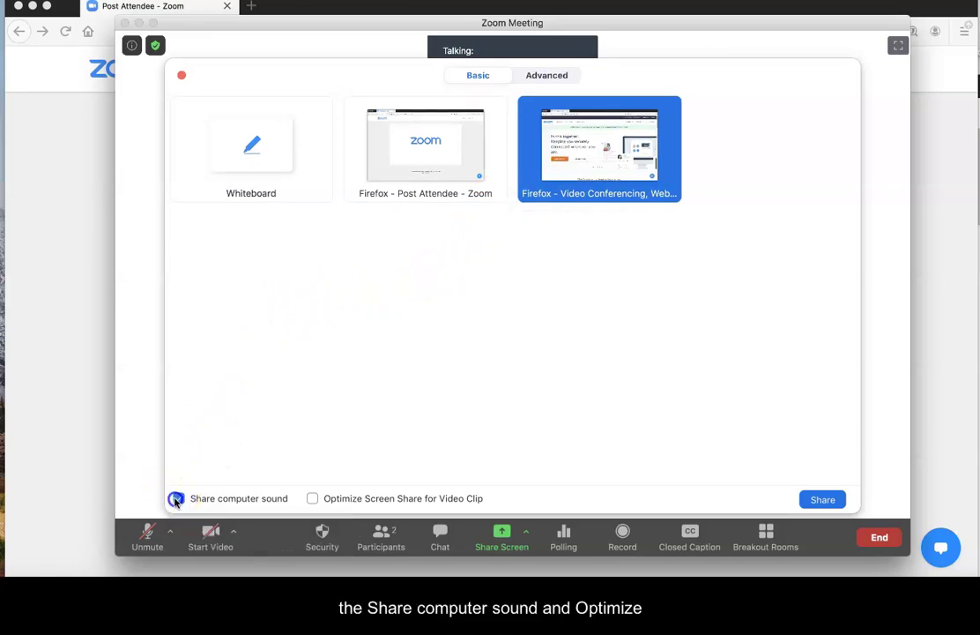
pyautogui.click(313, 498)
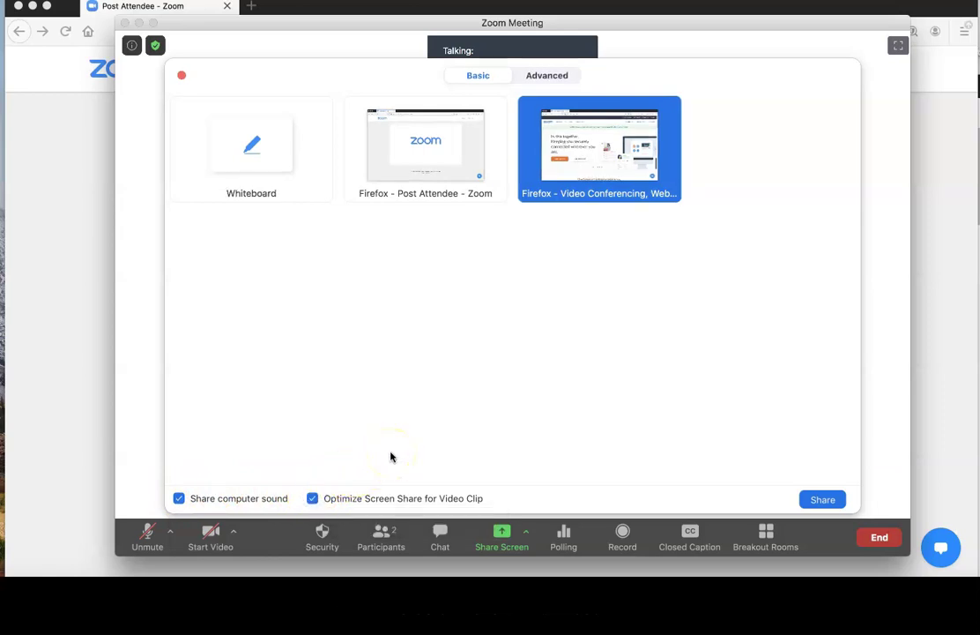
pyautogui.click(823, 499)
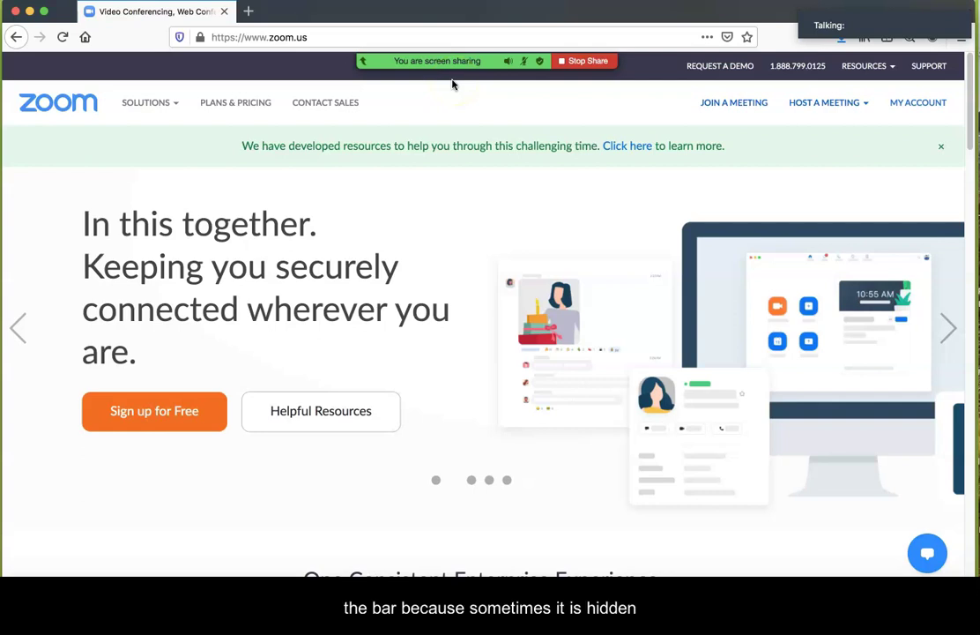
# Step: Reveal the meeting controls over the shared window and stop the screen share
pyautogui.moveTo(454, 74)
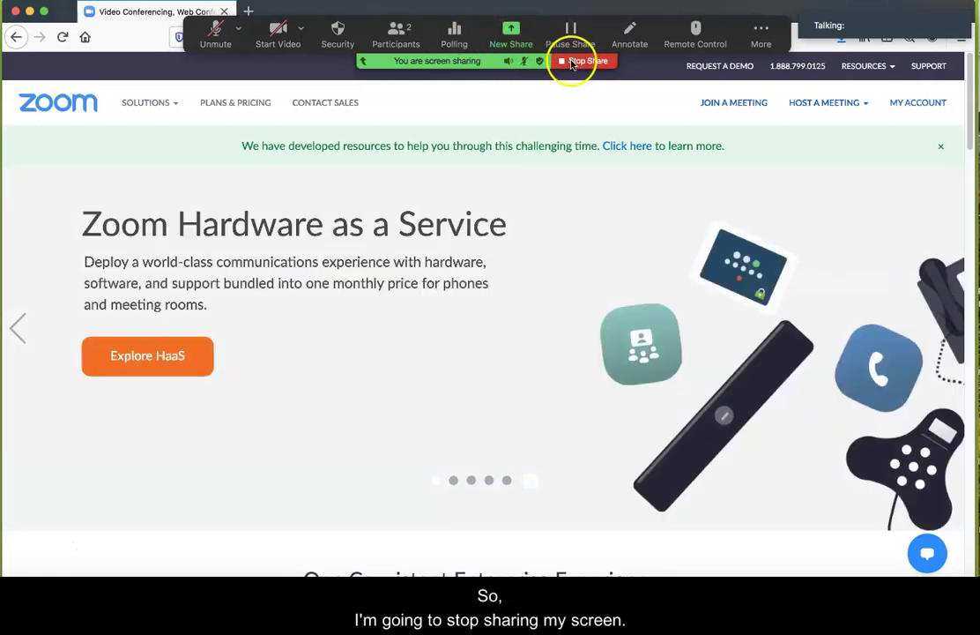
pyautogui.click(582, 61)
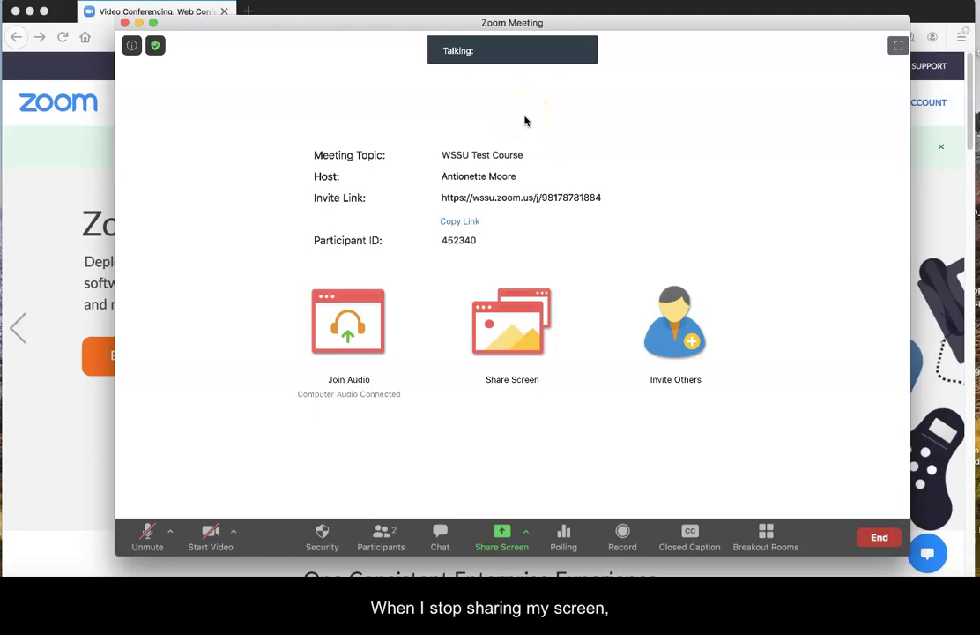
pyautogui.click(510, 479)
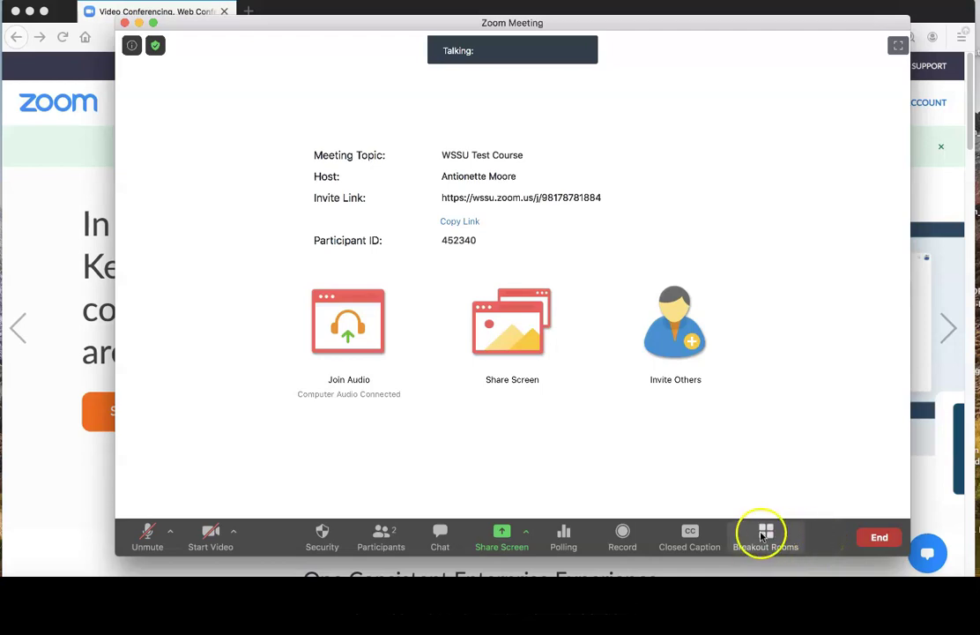
# Step: Look at the meeting's recording options and the closed captioning options, closing the captioning choices without assigning anyone
pyautogui.click(617, 540)
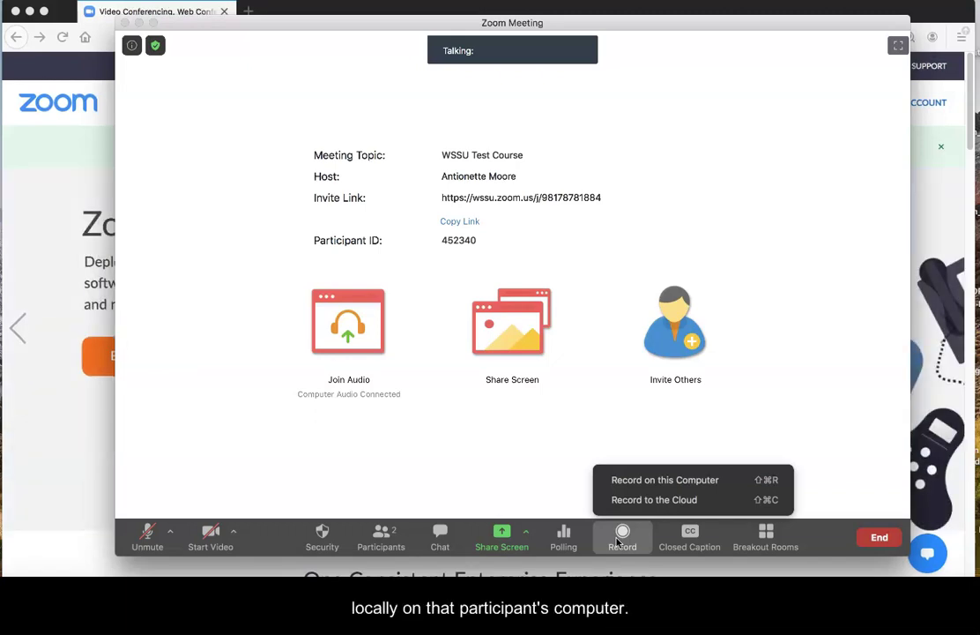
pyautogui.click(686, 539)
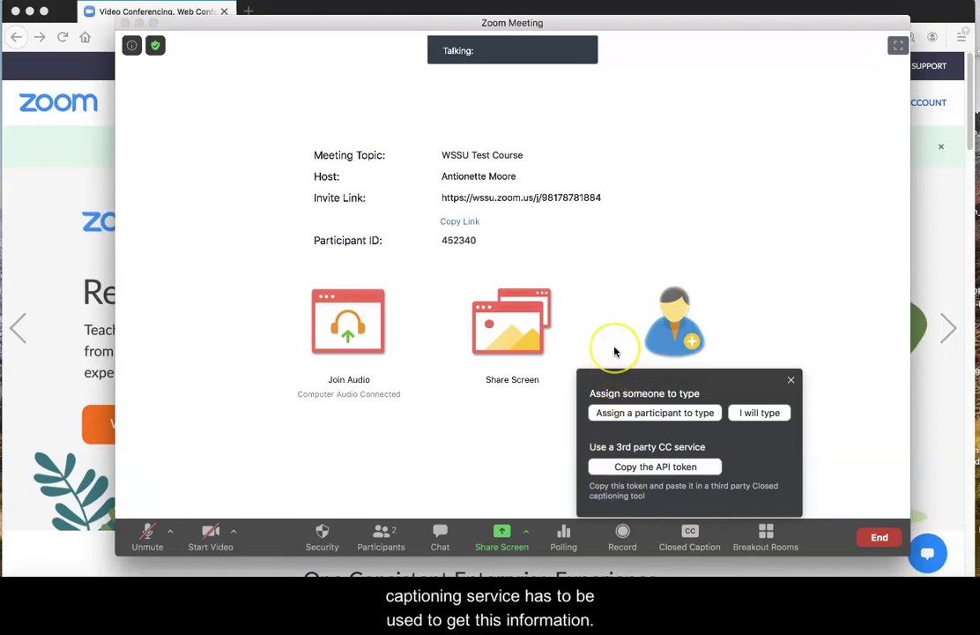
pyautogui.click(791, 381)
# Step: Look at the breakout room assignment settings and close them without creating any rooms
pyautogui.click(767, 541)
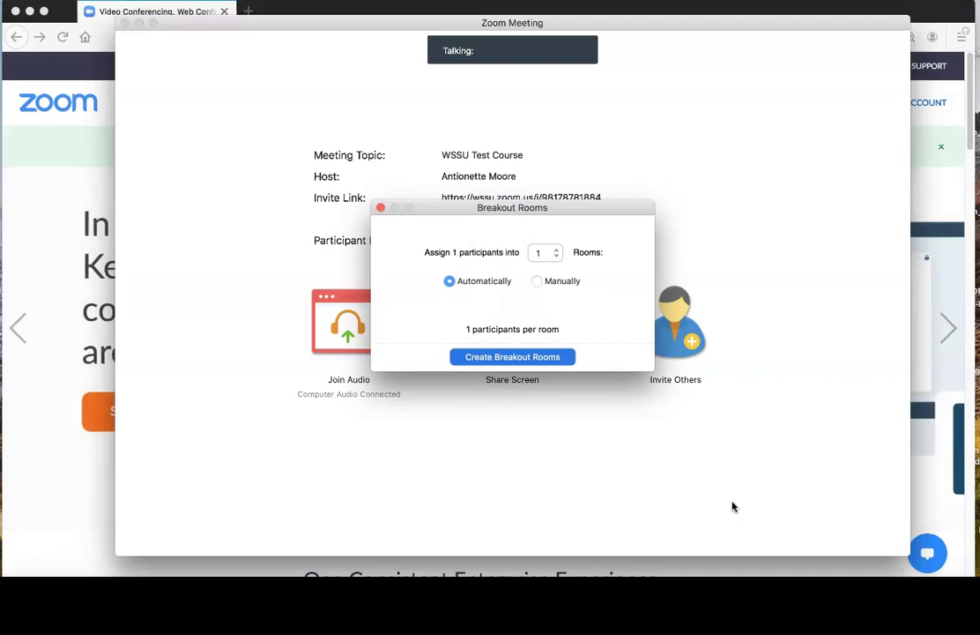
pyautogui.click(380, 207)
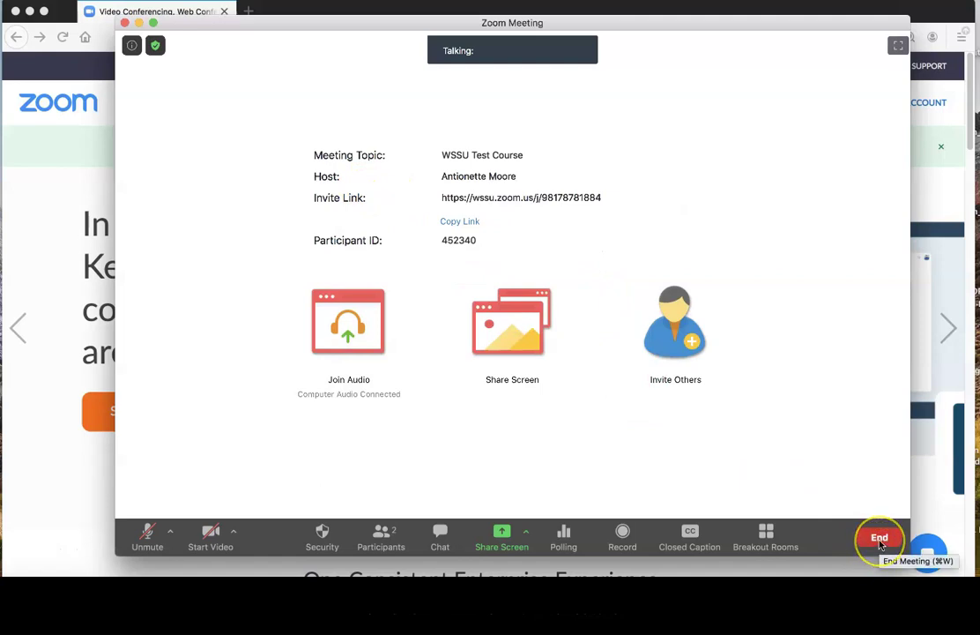